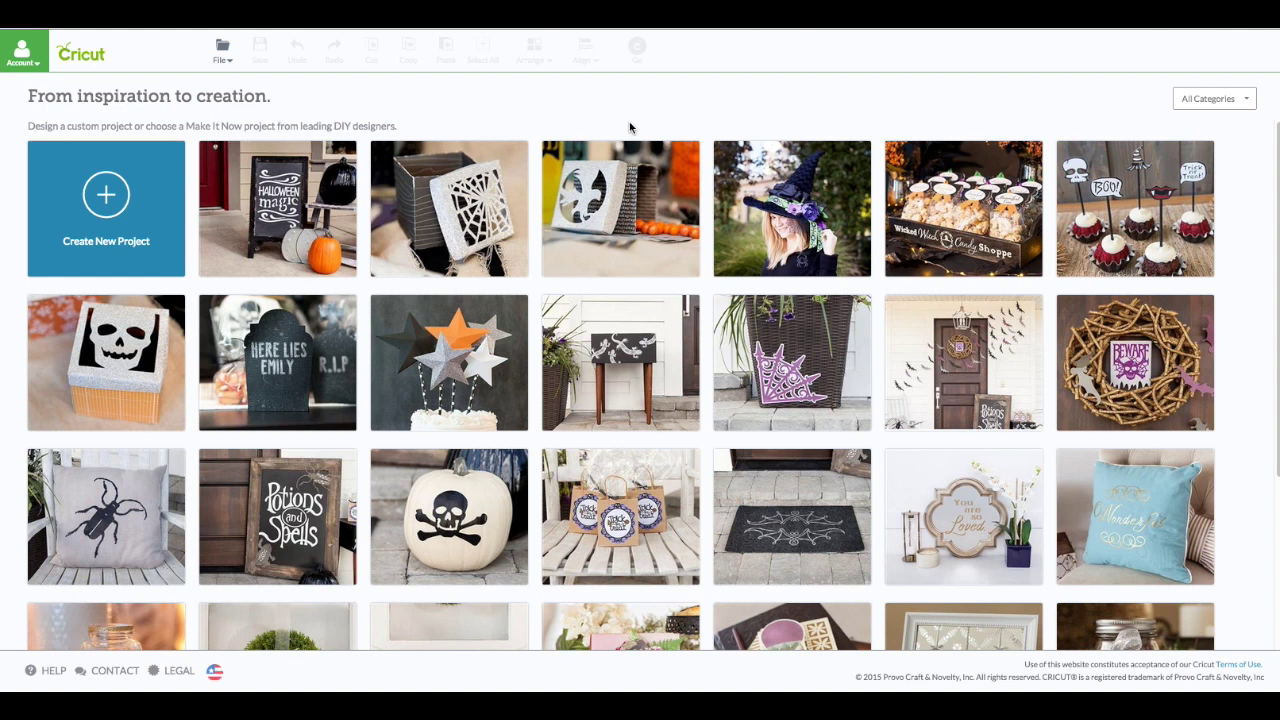
- Sign in to Cricut Design Space with the saved Cricut ID credentials
{"action": "left_click", "coordinate": [30, 66]}
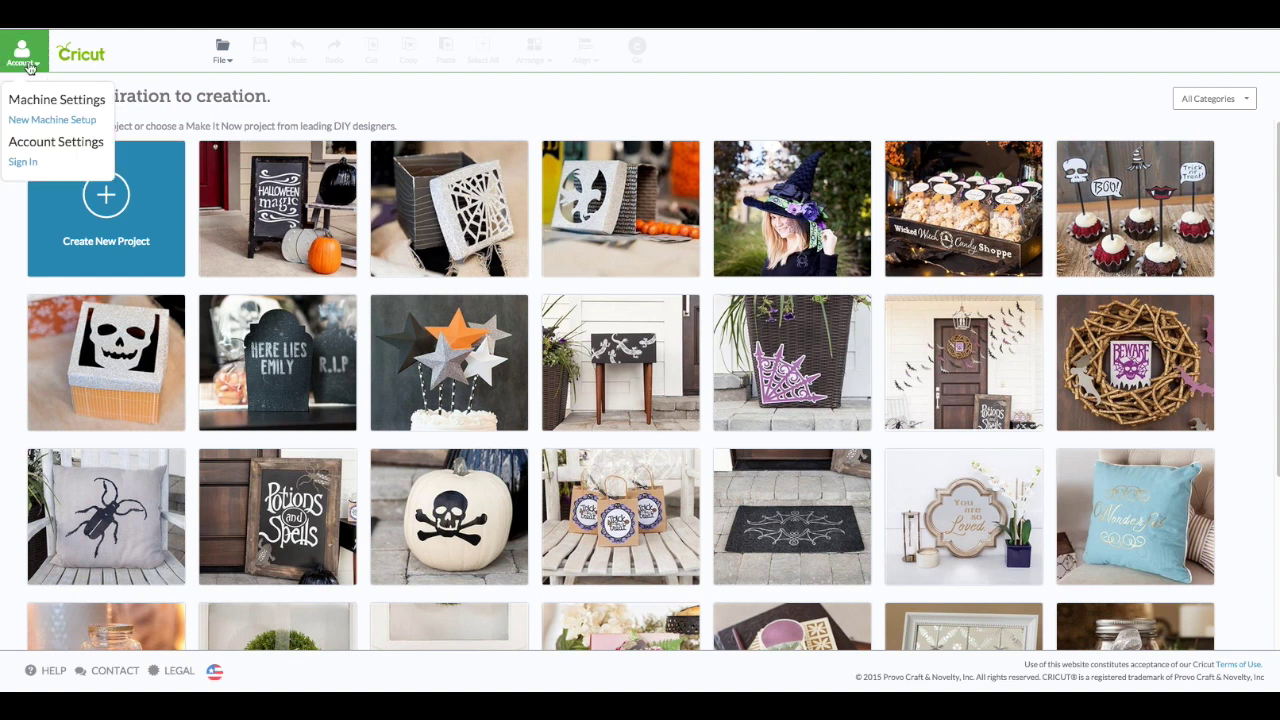
{"action": "left_click", "coordinate": [34, 161]}
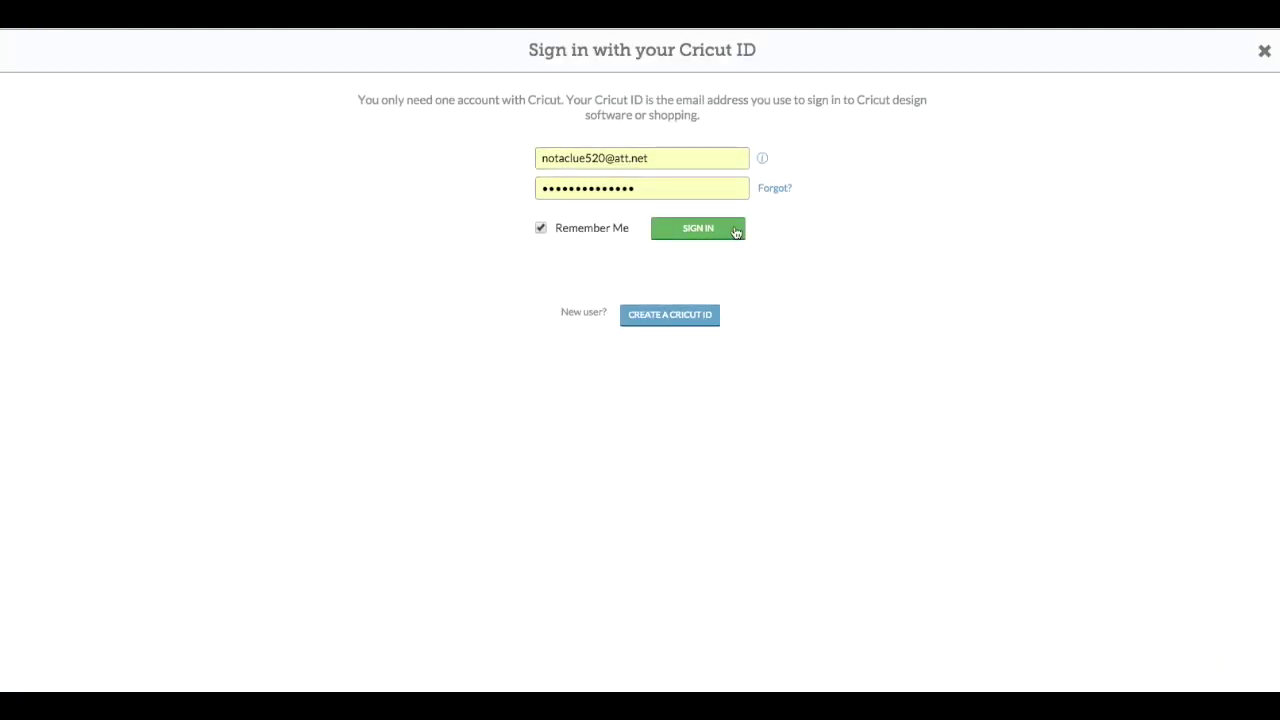
{"action": "left_click", "coordinate": [736, 232]}
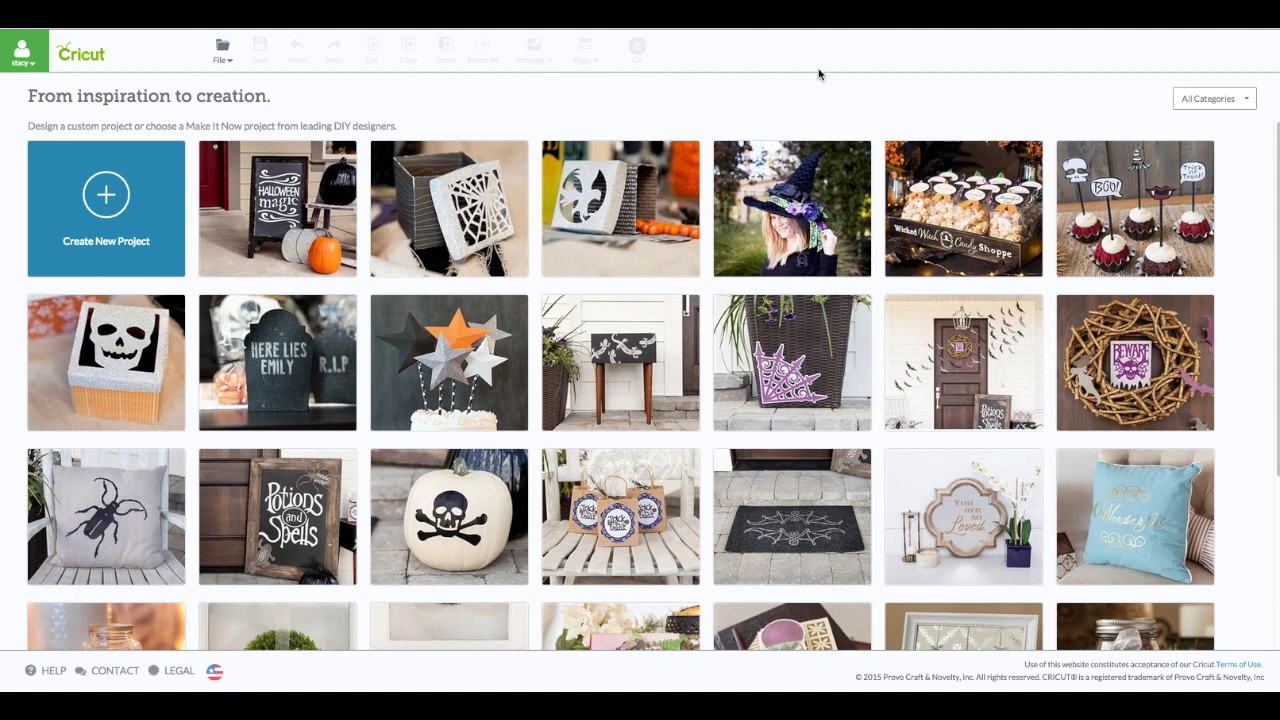
- Filter projects to Kids Crafts and load the Thanksgiving Kid's Table Crayon Holder for customizing
{"action": "left_click", "coordinate": [1186, 97]}
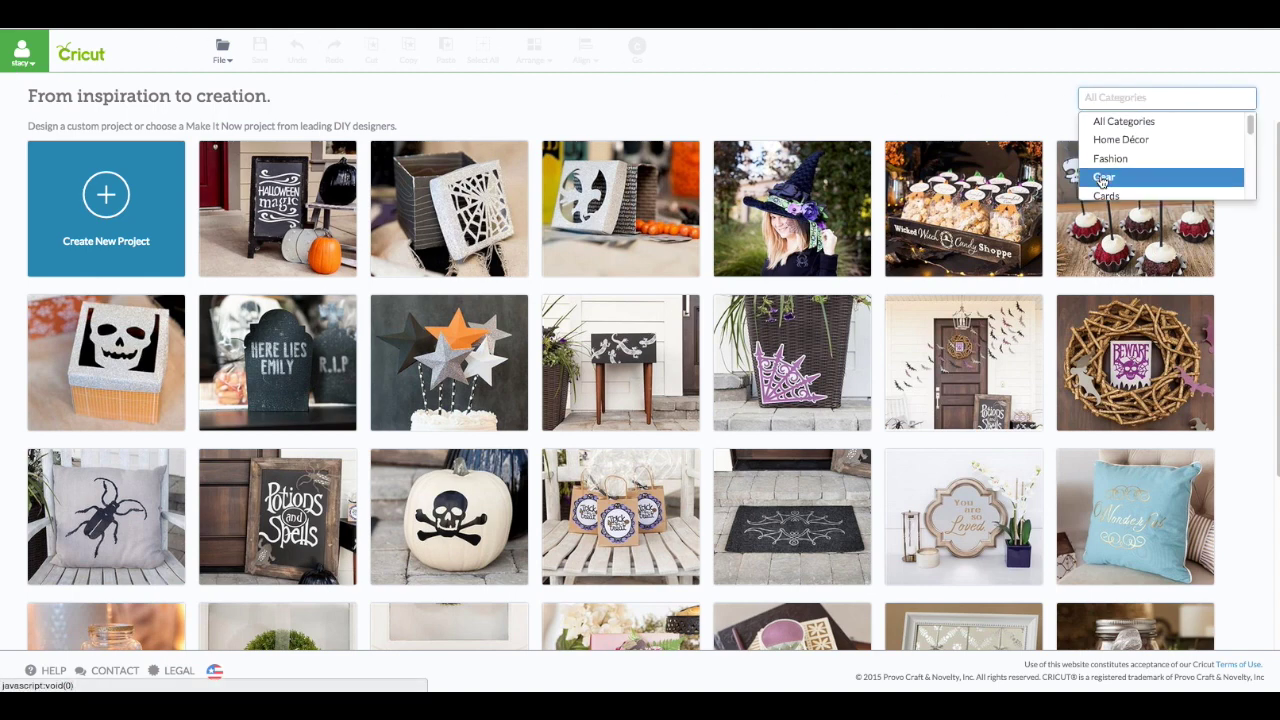
{"action": "scroll", "coordinate": [1103, 183], "scroll_direction": "down", "scroll_amount": 3}
{"action": "left_click", "coordinate": [1101, 186]}
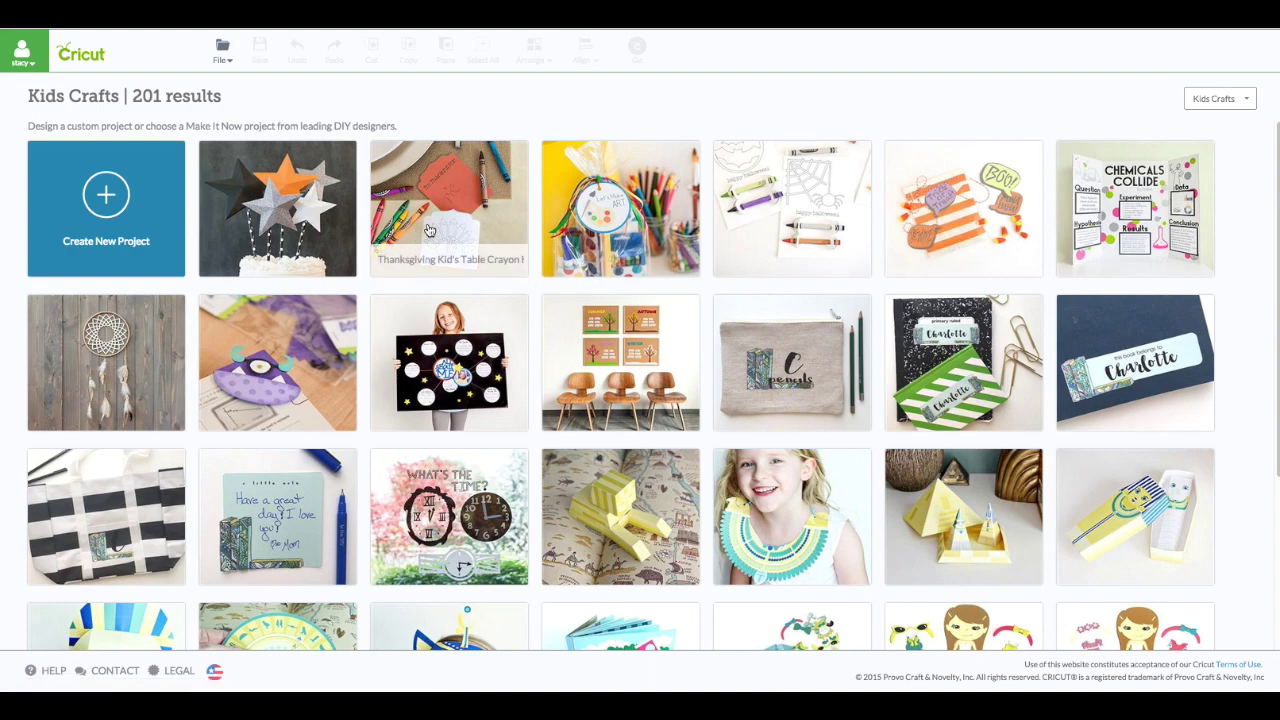
{"action": "left_click", "coordinate": [428, 230]}
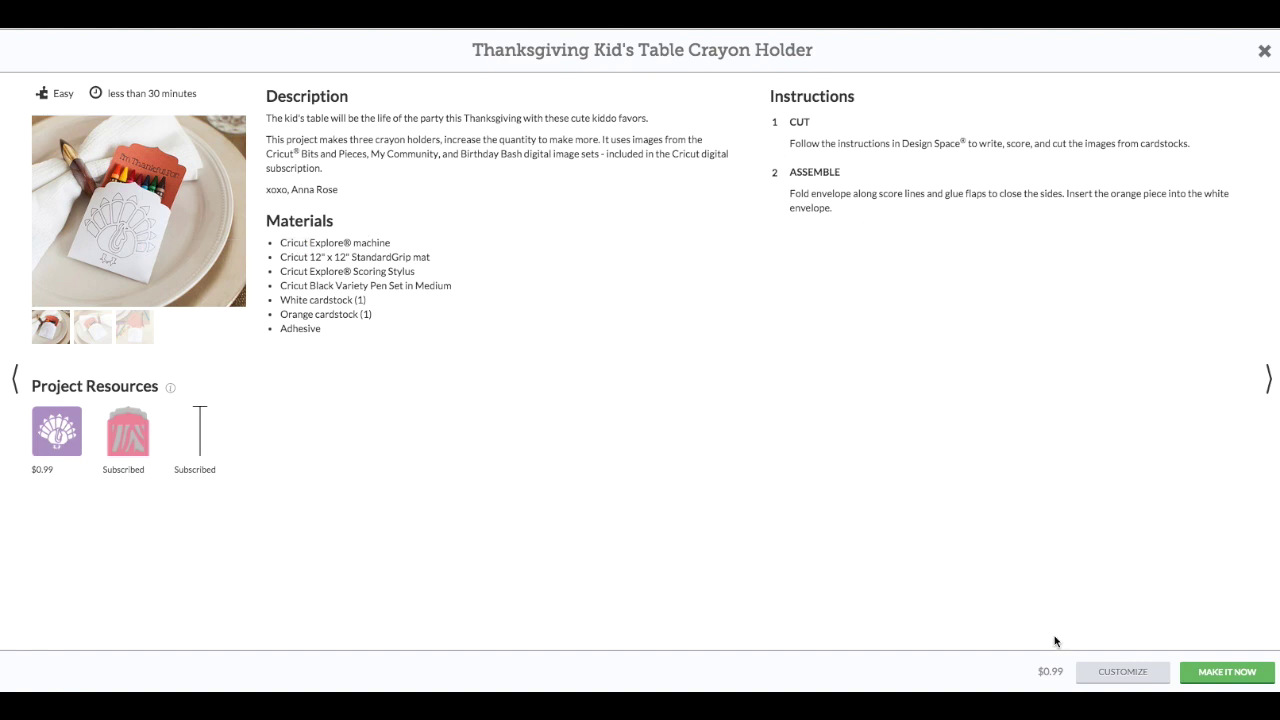
{"action": "left_click", "coordinate": [1124, 672]}
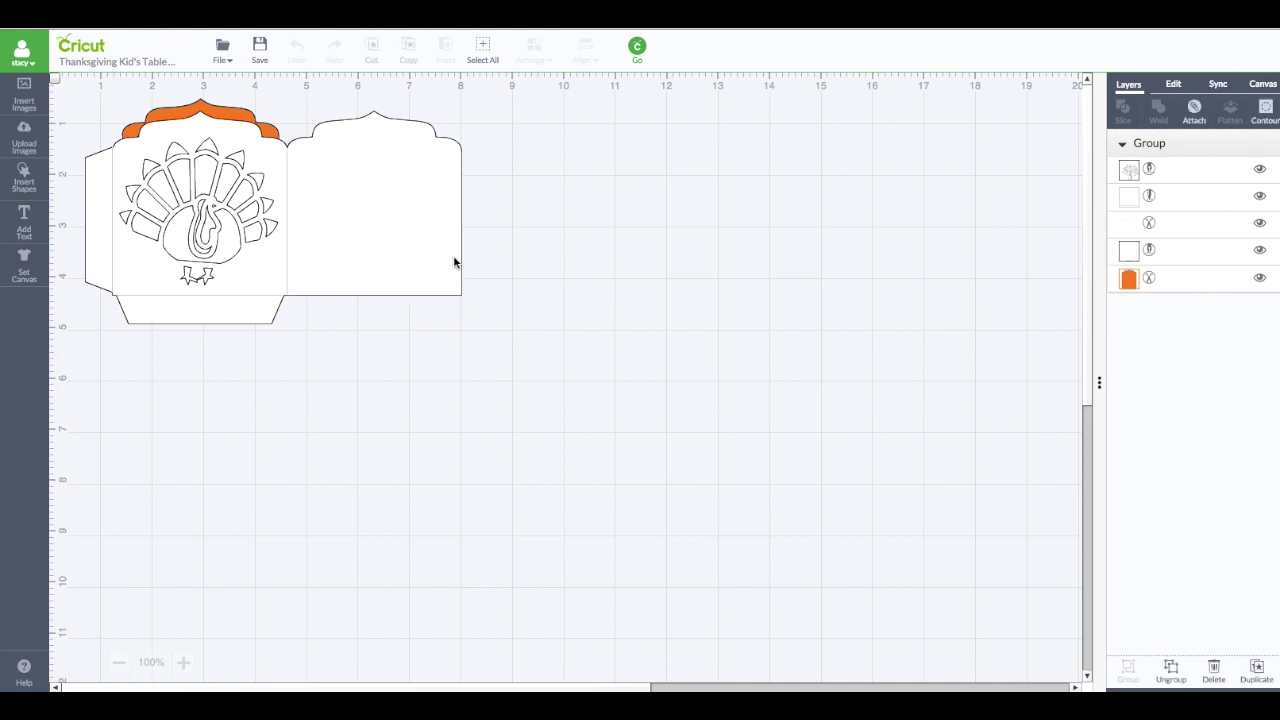
- Move the crayon holder group further onto the canvas and ungroup it into attached sets
{"action": "left_click_drag", "start_coordinate": [454, 260], "coordinate": [520, 277]}
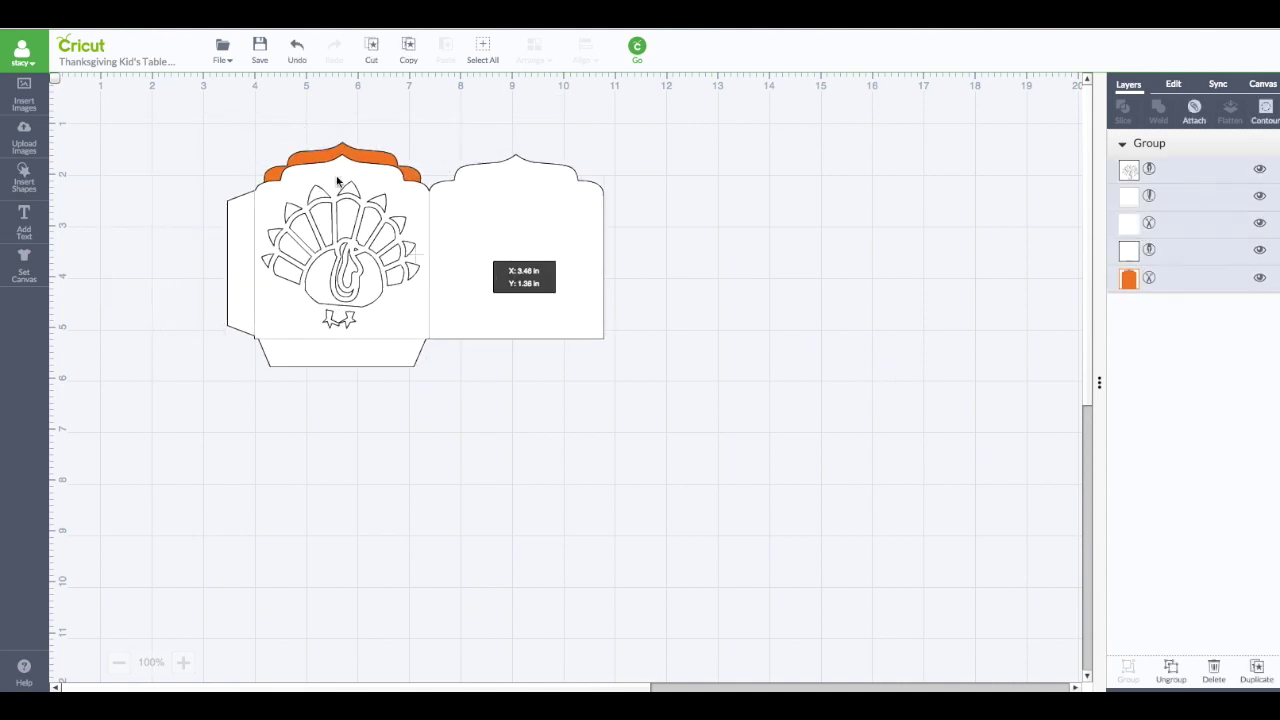
{"action": "right_click", "coordinate": [465, 231]}
{"action": "left_click", "coordinate": [477, 247]}
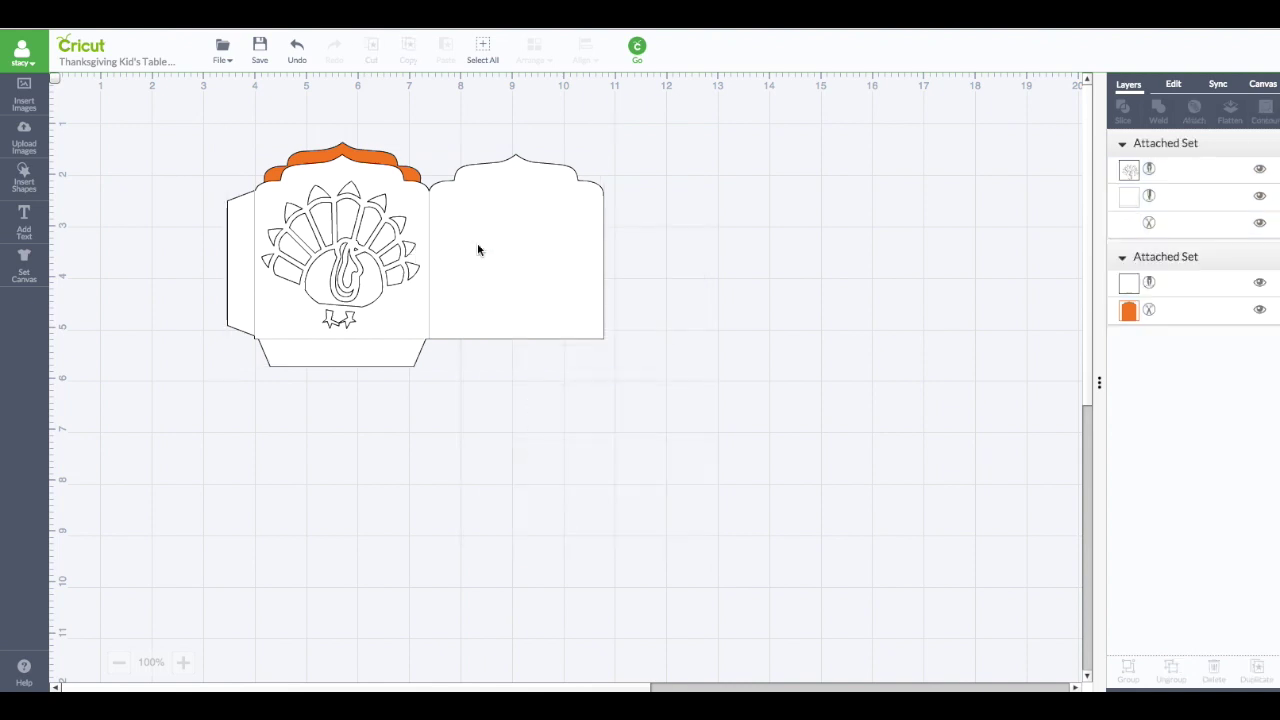
- Move the turkey envelope to the right and the orange I'm Thankful For card to the upper left
{"action": "left_click_drag", "start_coordinate": [478, 250], "coordinate": [777, 289]}
{"action": "left_click_drag", "start_coordinate": [350, 260], "coordinate": [170, 205]}
{"action": "left_click", "coordinate": [110, 200]}
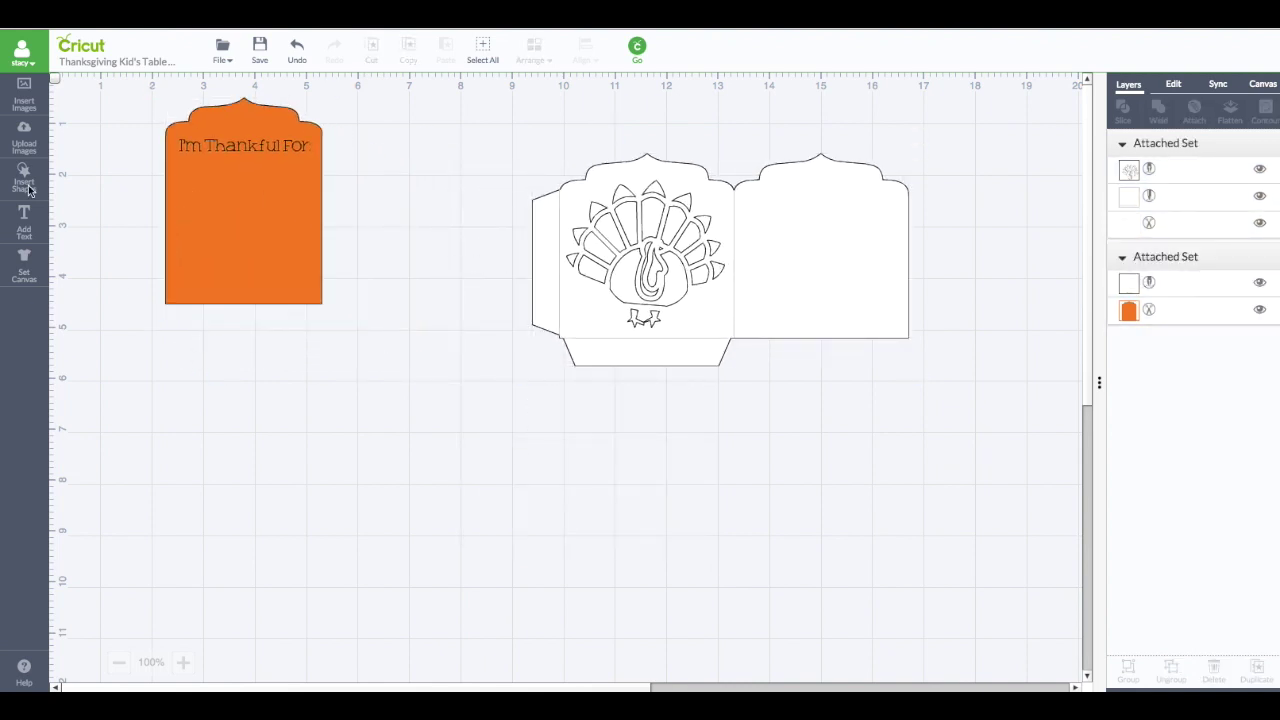
{"action": "left_click", "coordinate": [30, 92]}
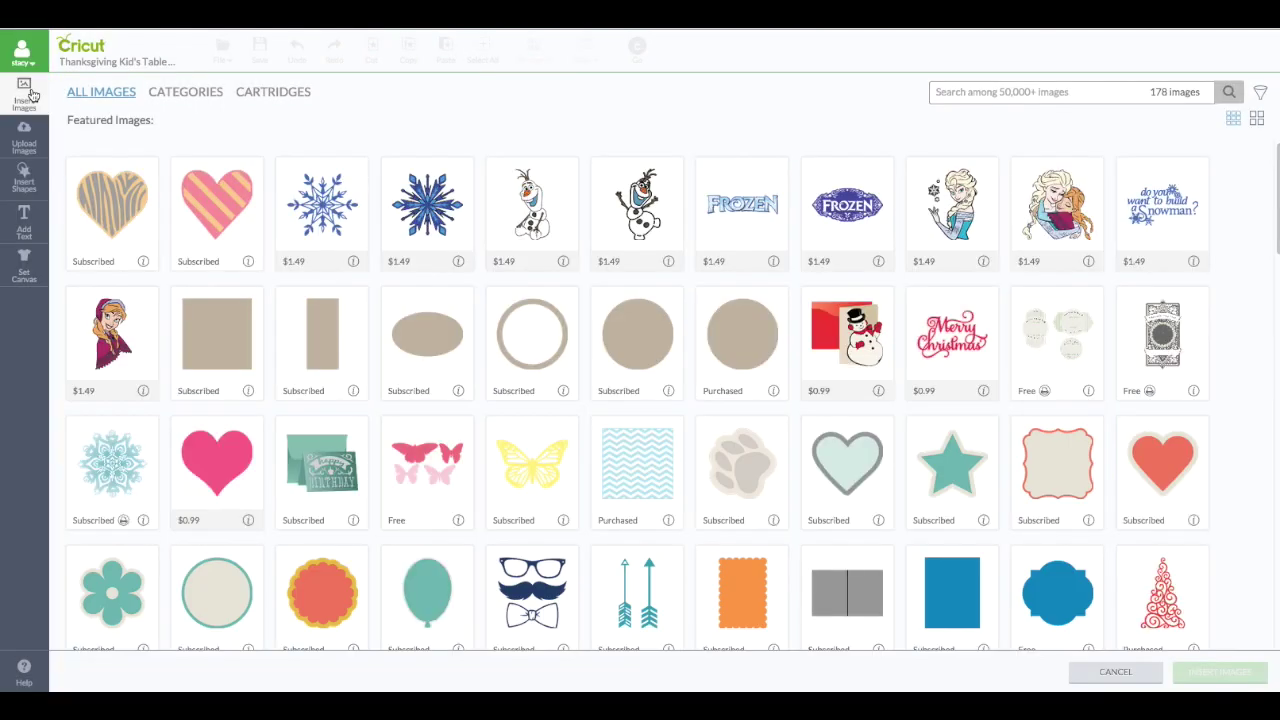
- Search images for 'pumpkin' and insert the stitched-face Pumpkin image #M3A011
{"action": "left_click", "coordinate": [969, 86]}
{"action": "type", "text": "pumpkin"}
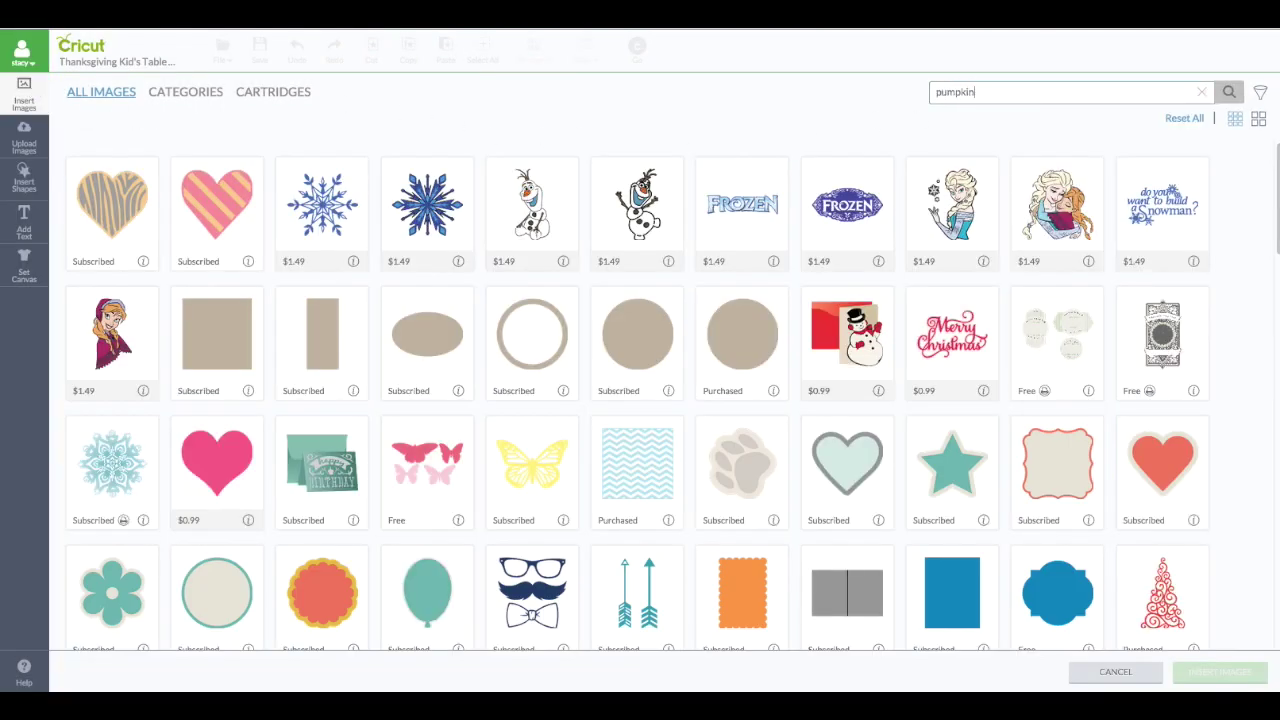
{"action": "key", "text": "Return"}
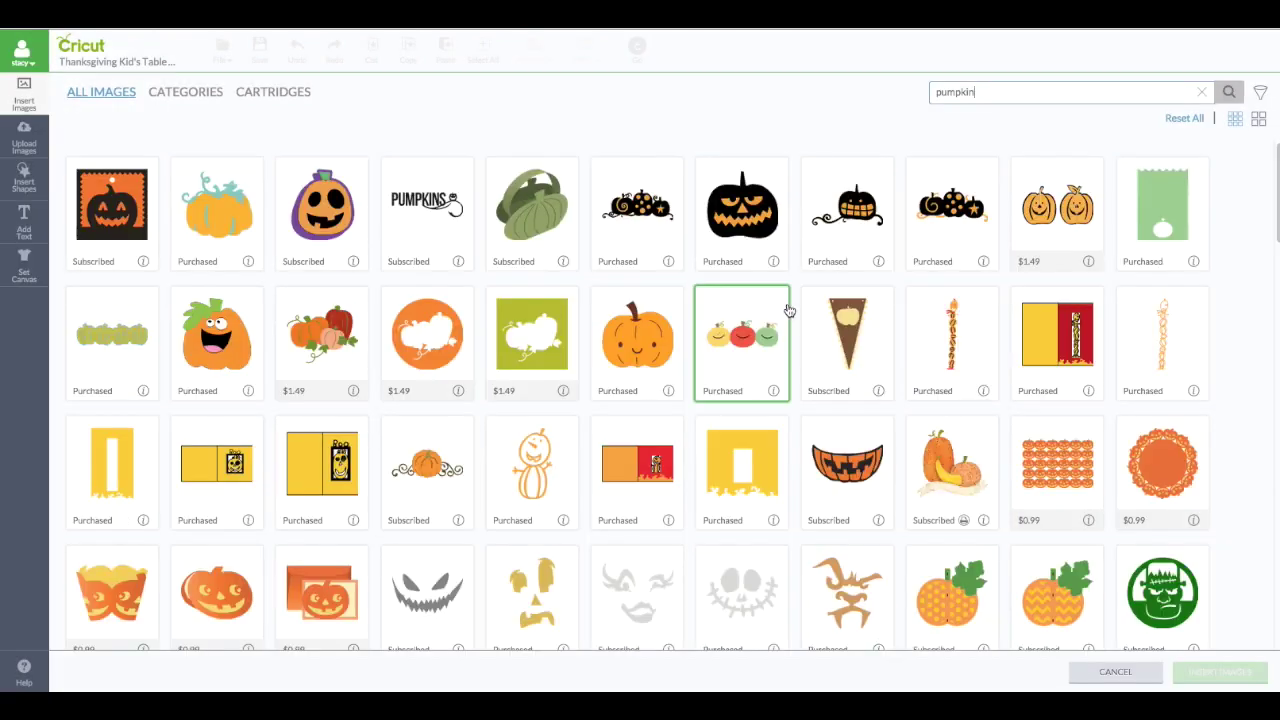
{"action": "scroll", "coordinate": [789, 311], "scroll_direction": "down", "scroll_amount": 5}
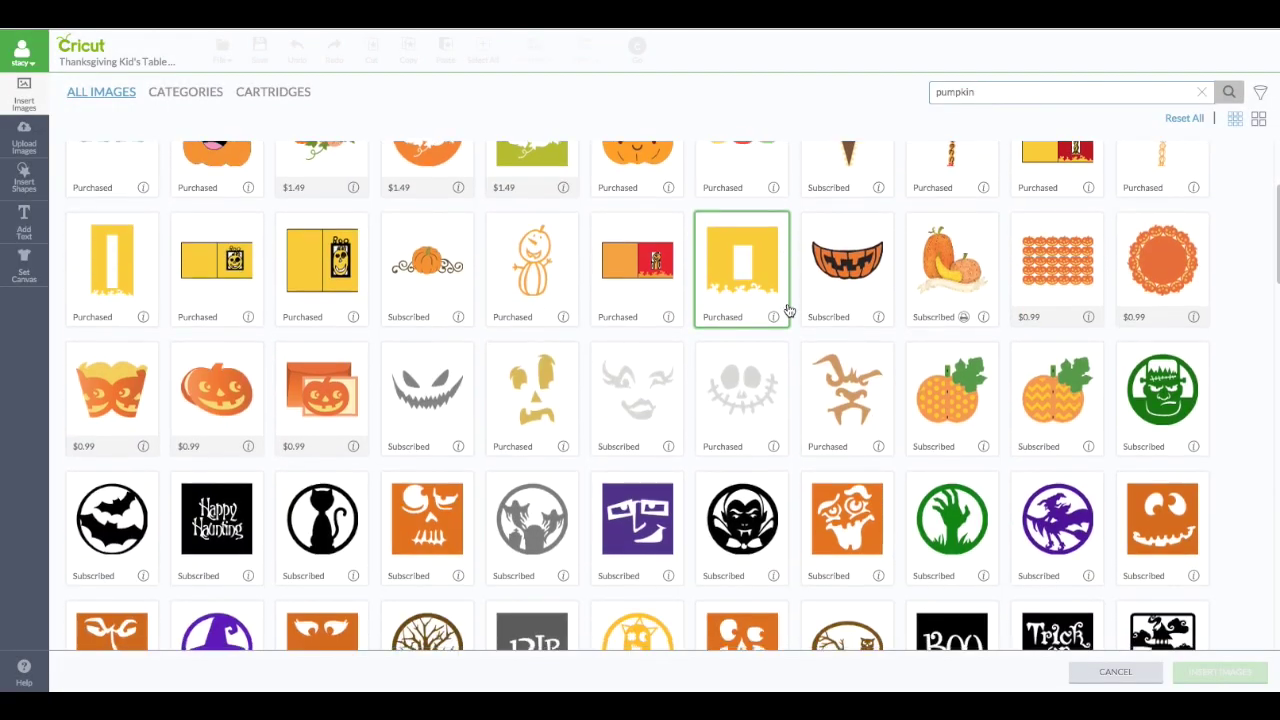
{"action": "scroll", "coordinate": [789, 311], "scroll_direction": "down", "scroll_amount": 6}
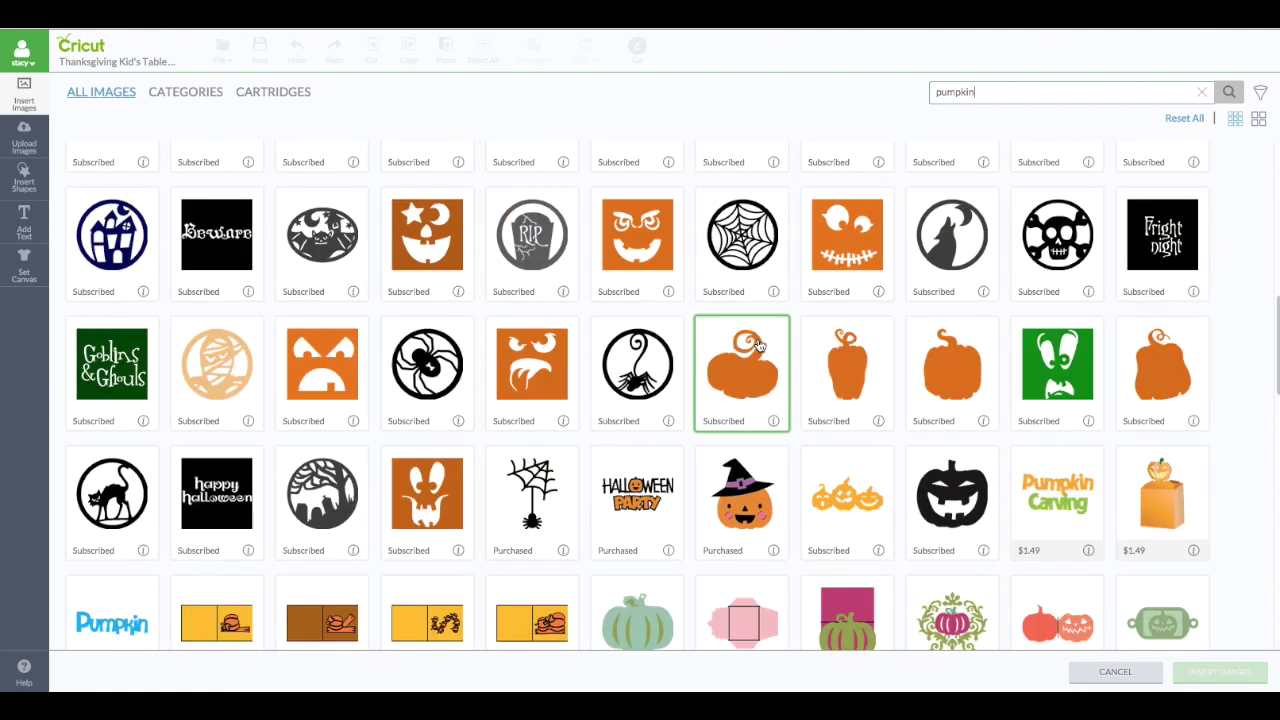
{"action": "scroll", "coordinate": [760, 345], "scroll_direction": "down", "scroll_amount": 1}
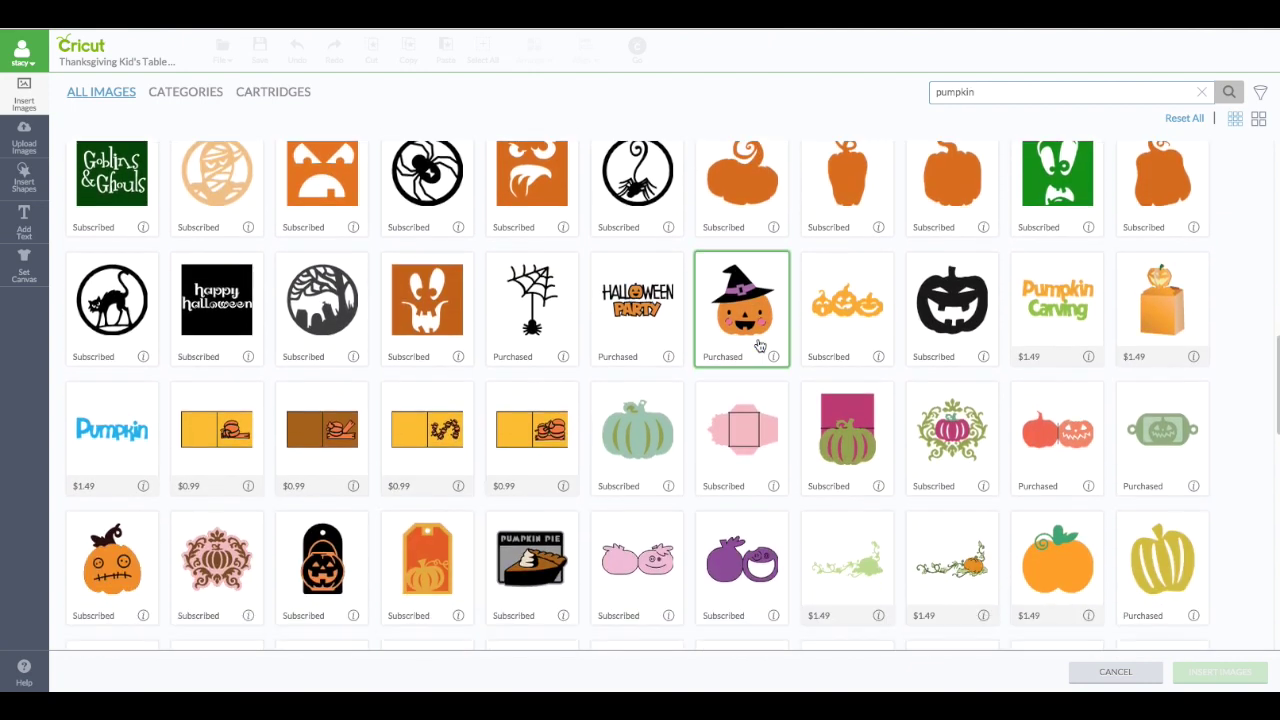
{"action": "left_click", "coordinate": [125, 565]}
{"action": "left_click", "coordinate": [143, 617]}
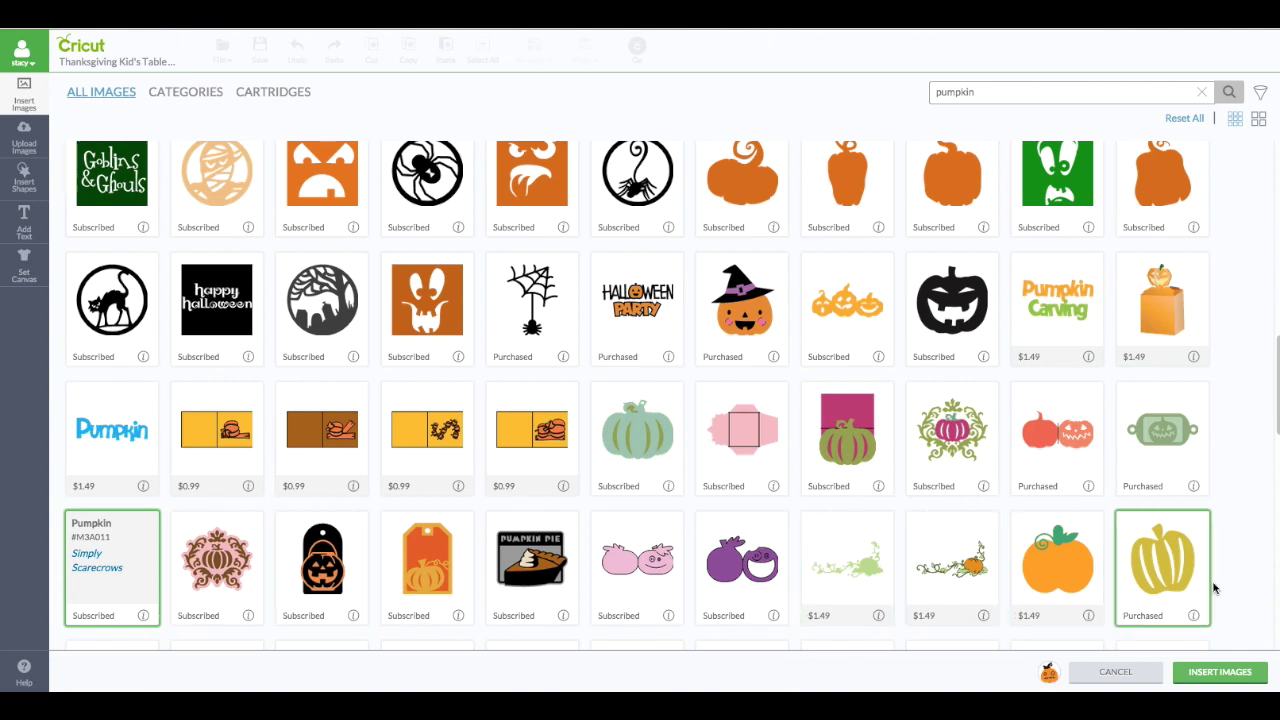
{"action": "left_click", "coordinate": [1219, 672]}
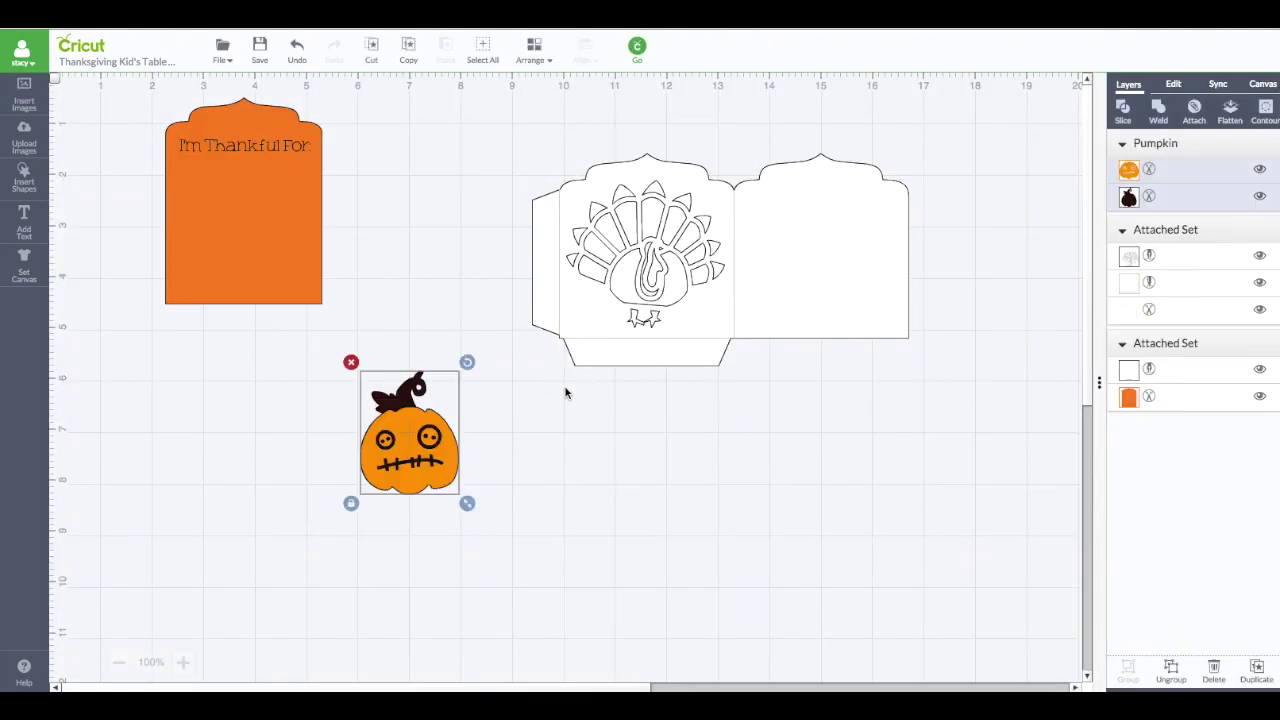
- Detach the turkey image from the envelope set and delete it
{"action": "left_click_drag", "start_coordinate": [672, 296], "coordinate": [681, 277]}
{"action": "right_click", "coordinate": [681, 277]}
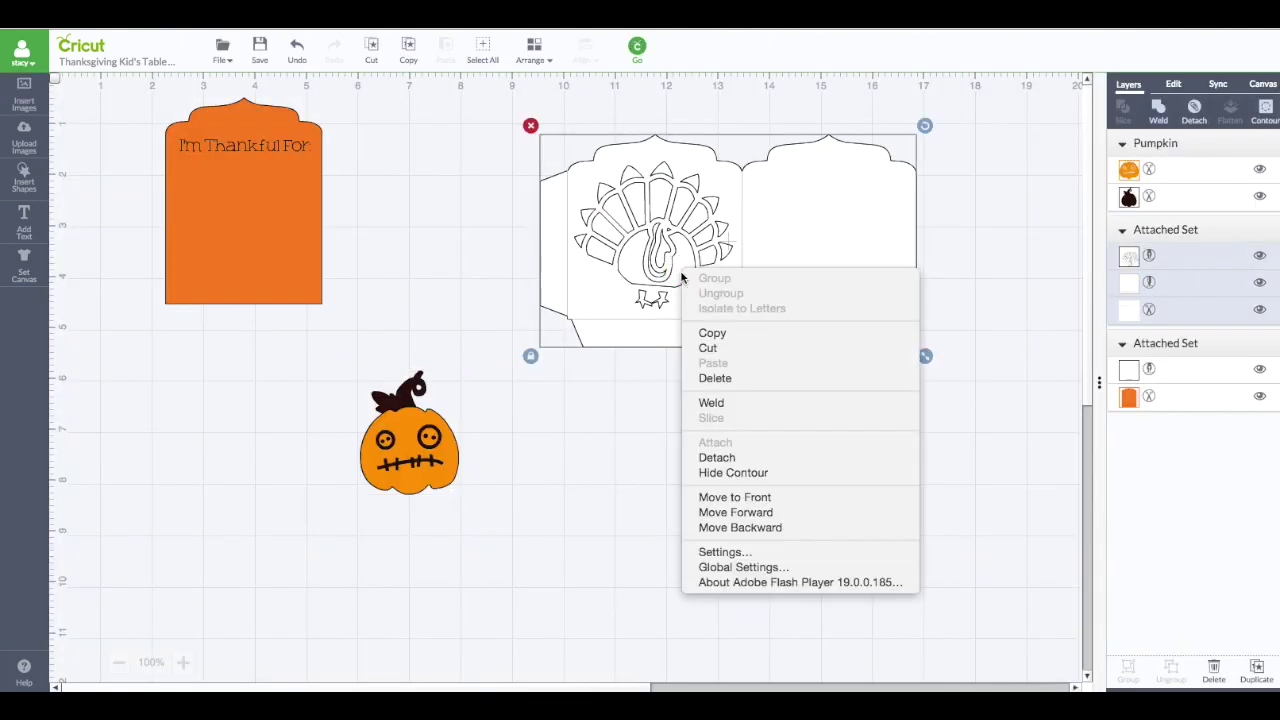
{"action": "left_click", "coordinate": [716, 457]}
{"action": "left_click_drag", "start_coordinate": [665, 245], "coordinate": [806, 465]}
{"action": "left_click", "coordinate": [716, 381]}
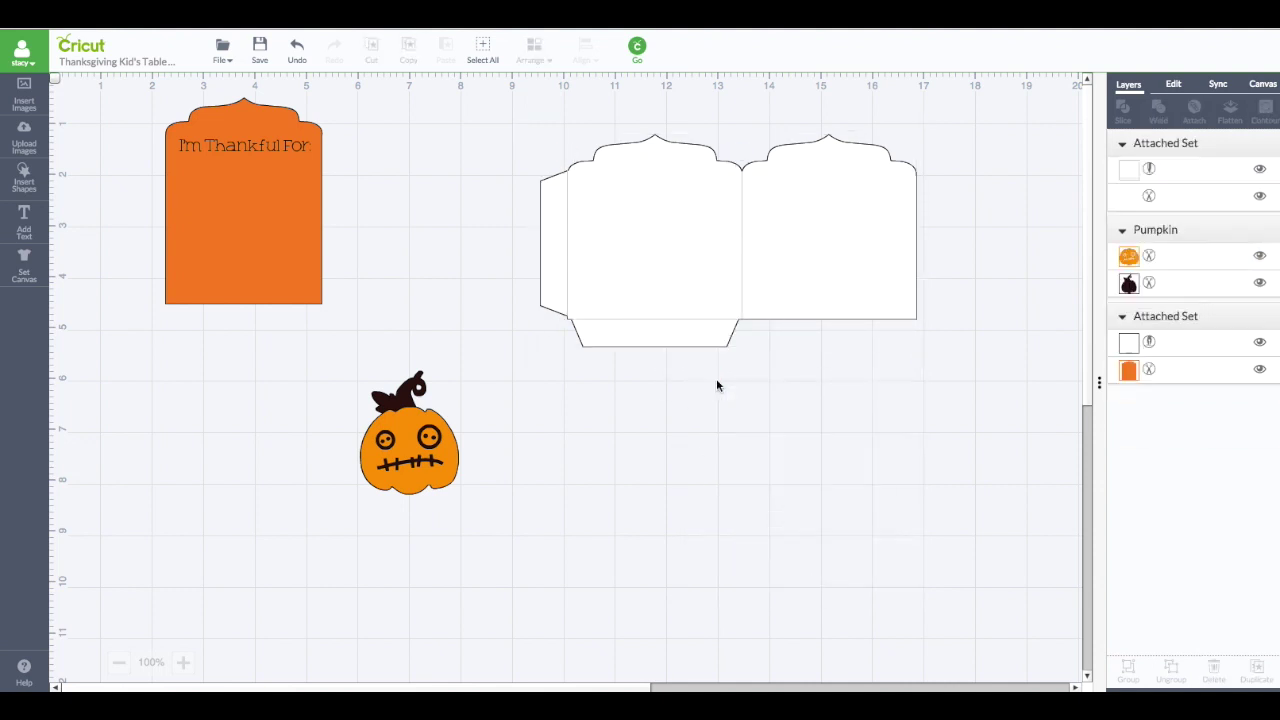
- Switch both pumpkin layers from Cut to Write and move the pumpkin onto the envelope's left side
{"action": "left_click", "coordinate": [436, 462]}
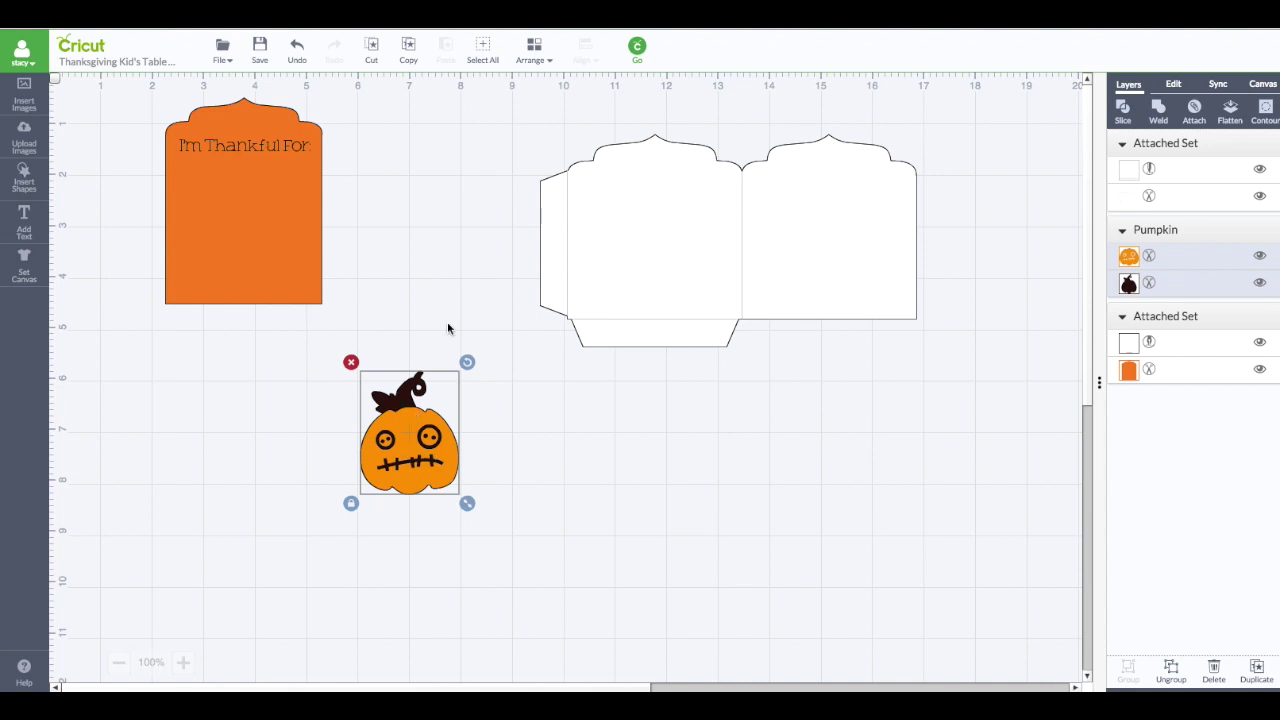
{"action": "left_click", "coordinate": [1129, 257]}
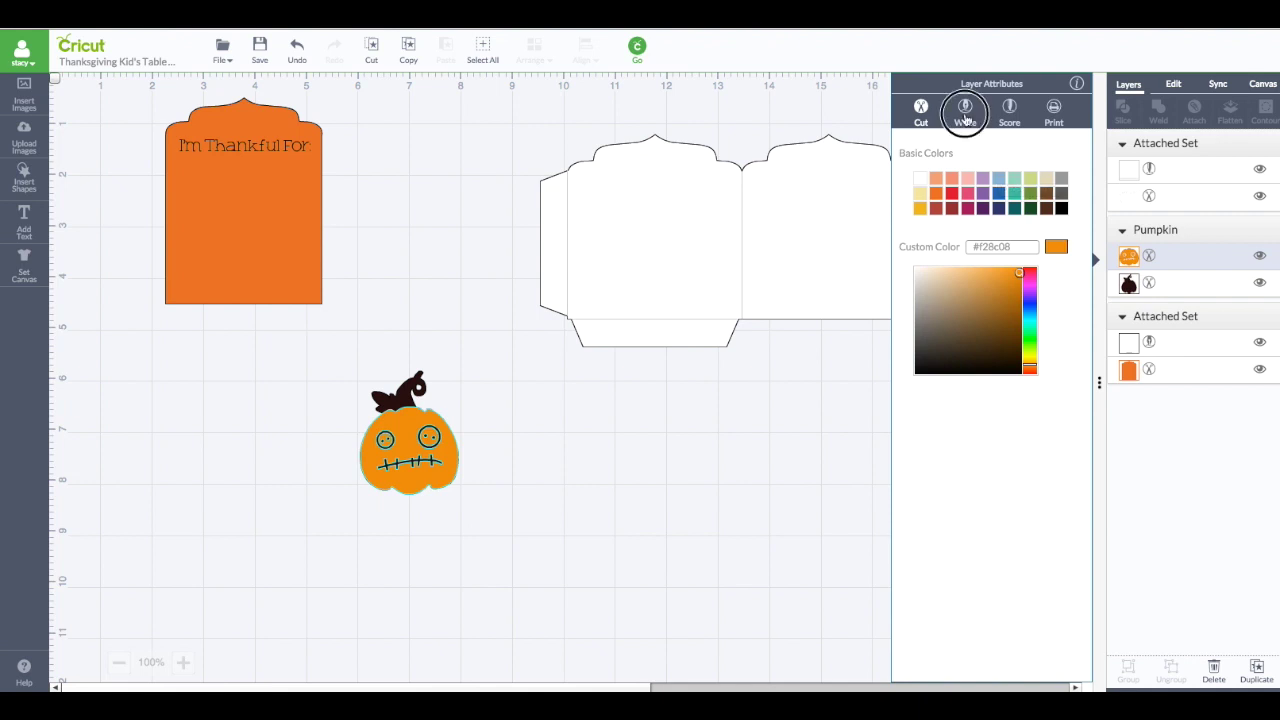
{"action": "left_click", "coordinate": [965, 112]}
{"action": "left_click", "coordinate": [1129, 283]}
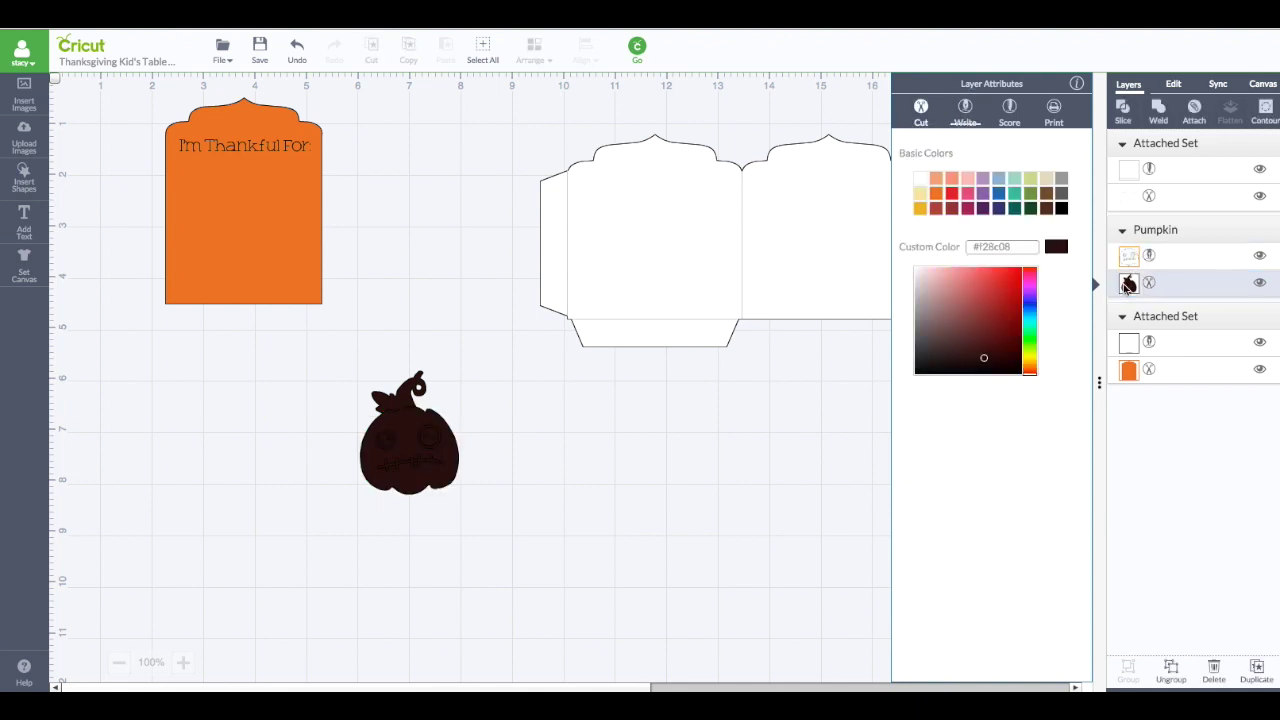
{"action": "left_click", "coordinate": [969, 116]}
{"action": "left_click", "coordinate": [221, 512]}
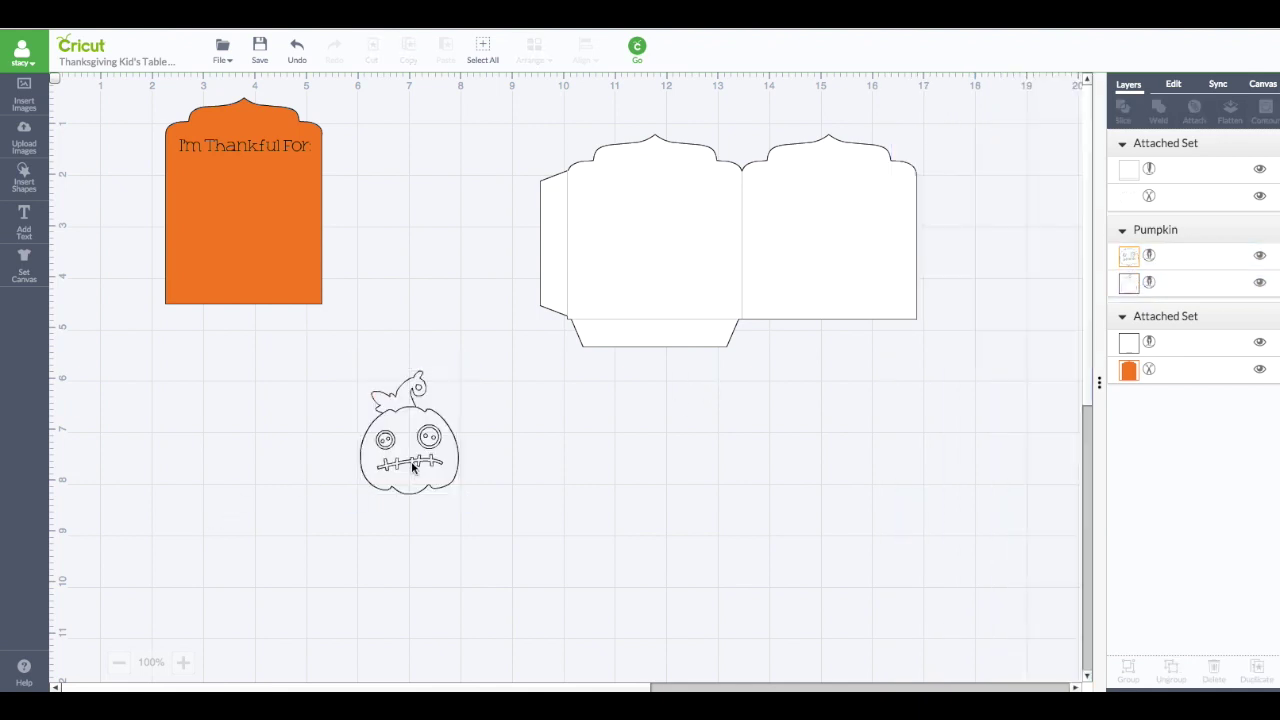
{"action": "left_click_drag", "start_coordinate": [413, 467], "coordinate": [552, 318]}
- Bring the pumpkin to the front on the envelope flap, enlarged to about 2.97 in wide
{"action": "right_click", "coordinate": [552, 315]}
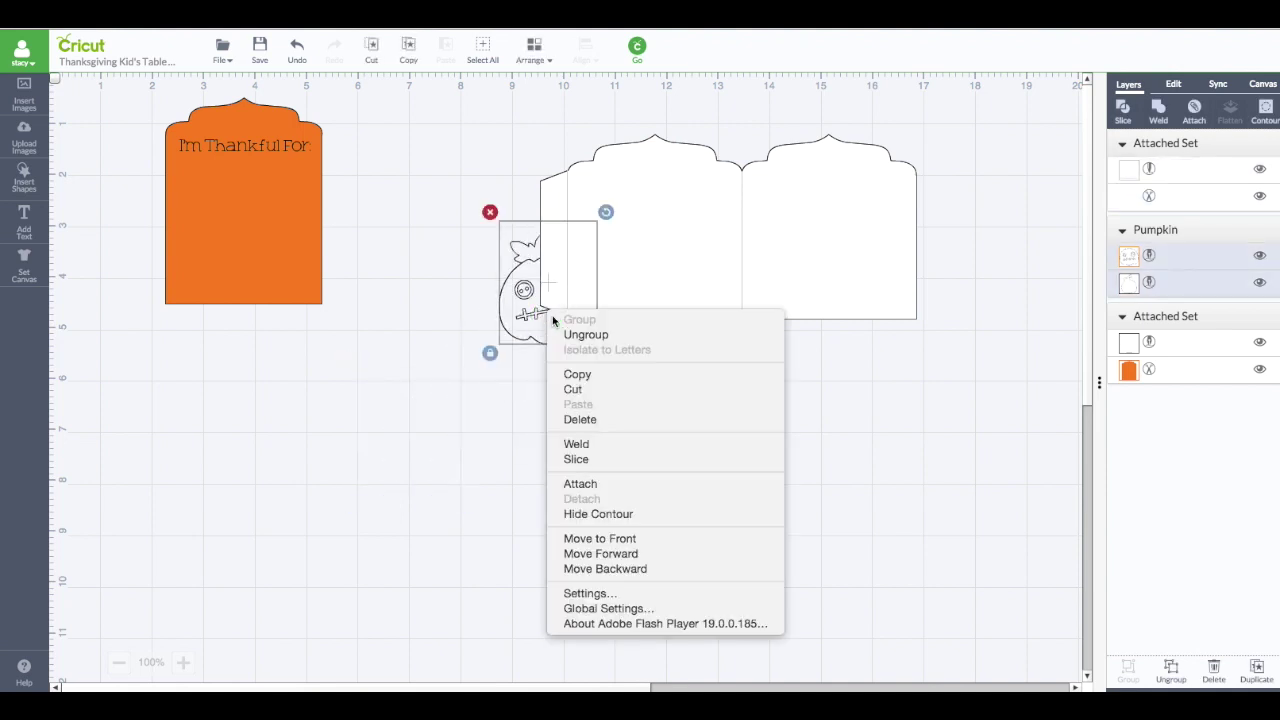
{"action": "left_click", "coordinate": [600, 538]}
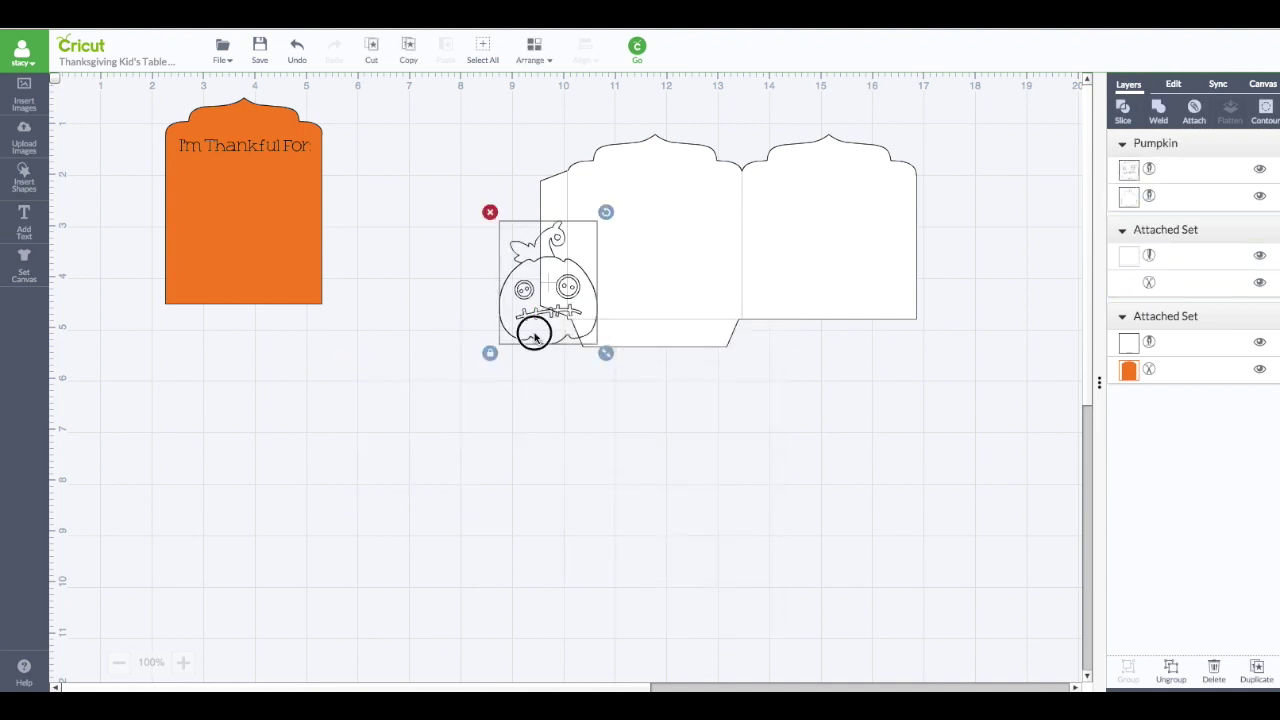
{"action": "left_click_drag", "start_coordinate": [534, 337], "coordinate": [632, 273]}
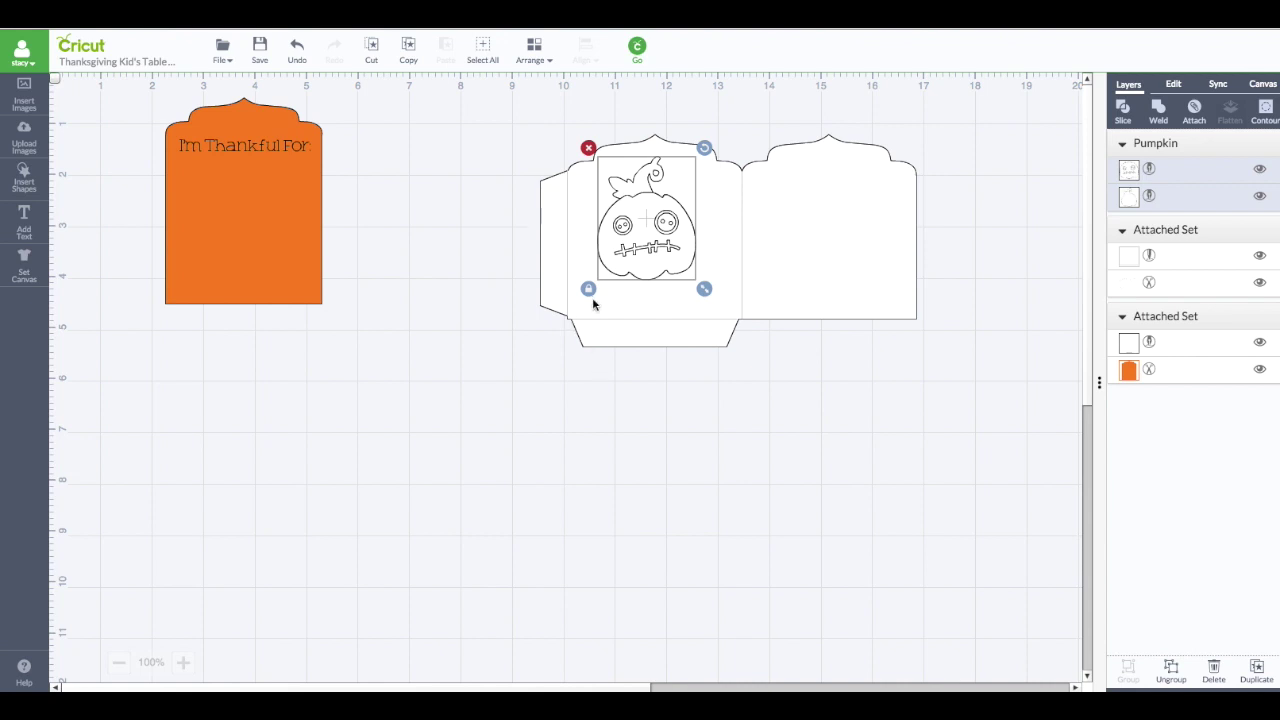
{"action": "mouse_move", "coordinate": [704, 289]}
{"action": "left_mouse_down"}
{"action": "mouse_move", "coordinate": [751, 320]}
{"action": "mouse_move", "coordinate": [674, 266]}
{"action": "mouse_move", "coordinate": [681, 280]}
{"action": "left_mouse_up"}
{"action": "left_click", "coordinate": [588, 367]}
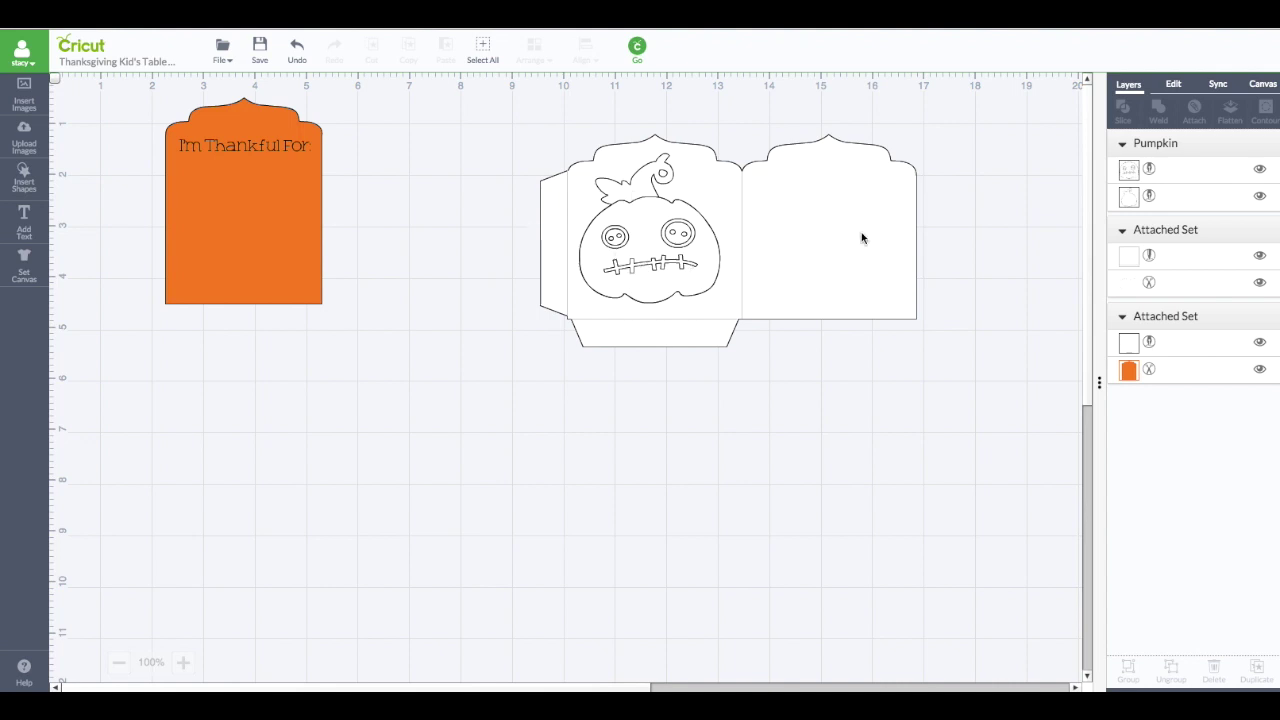
{"action": "left_click", "coordinate": [693, 274]}
{"action": "left_click_drag", "start_coordinate": [728, 313], "coordinate": [740, 327]}
{"action": "left_click", "coordinate": [689, 438]}
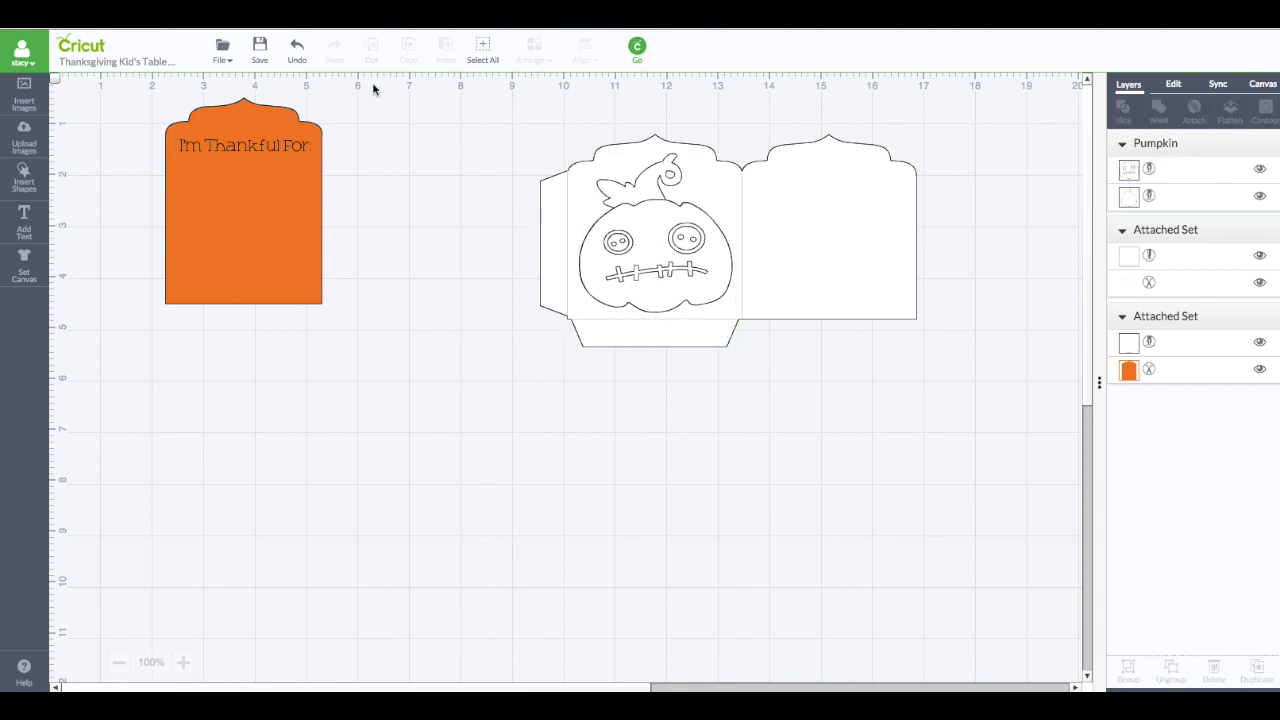
- Select the pumpkin and envelope together and attach them into one set
{"action": "left_click_drag", "start_coordinate": [418, 89], "coordinate": [952, 371]}
{"action": "right_click", "coordinate": [837, 229]}
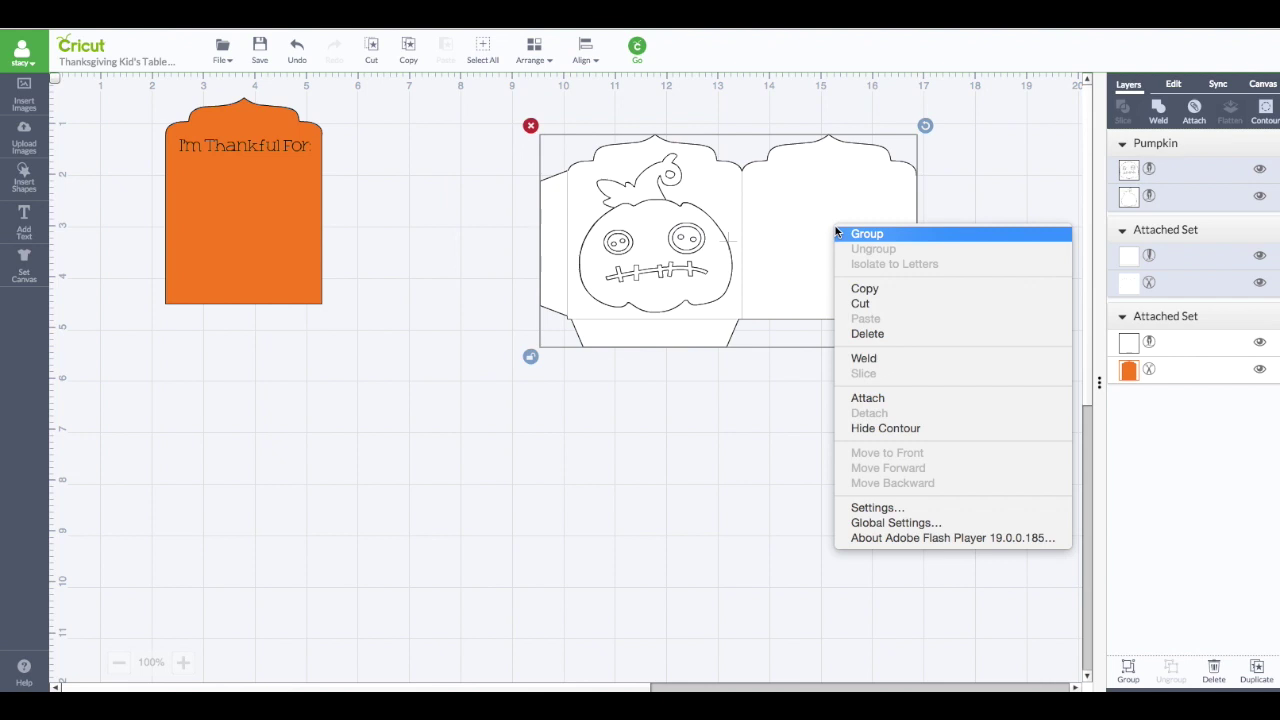
{"action": "left_click", "coordinate": [868, 398]}
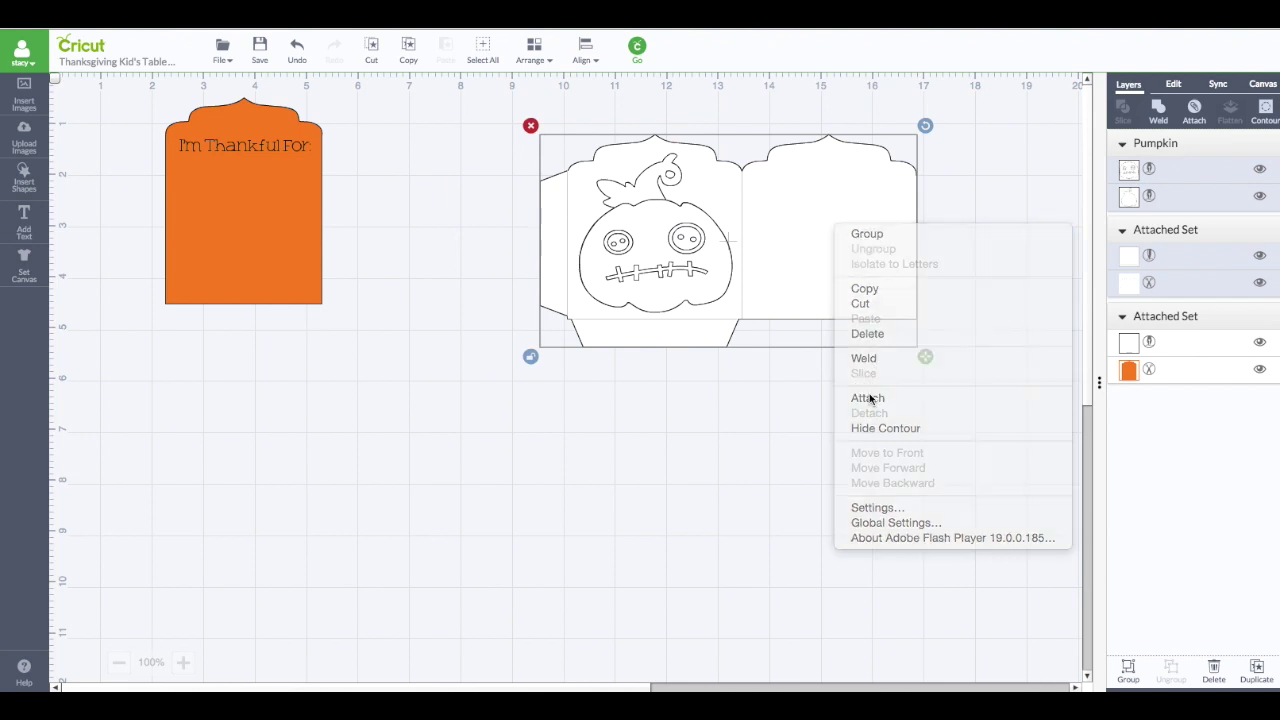
{"action": "left_click", "coordinate": [638, 60]}
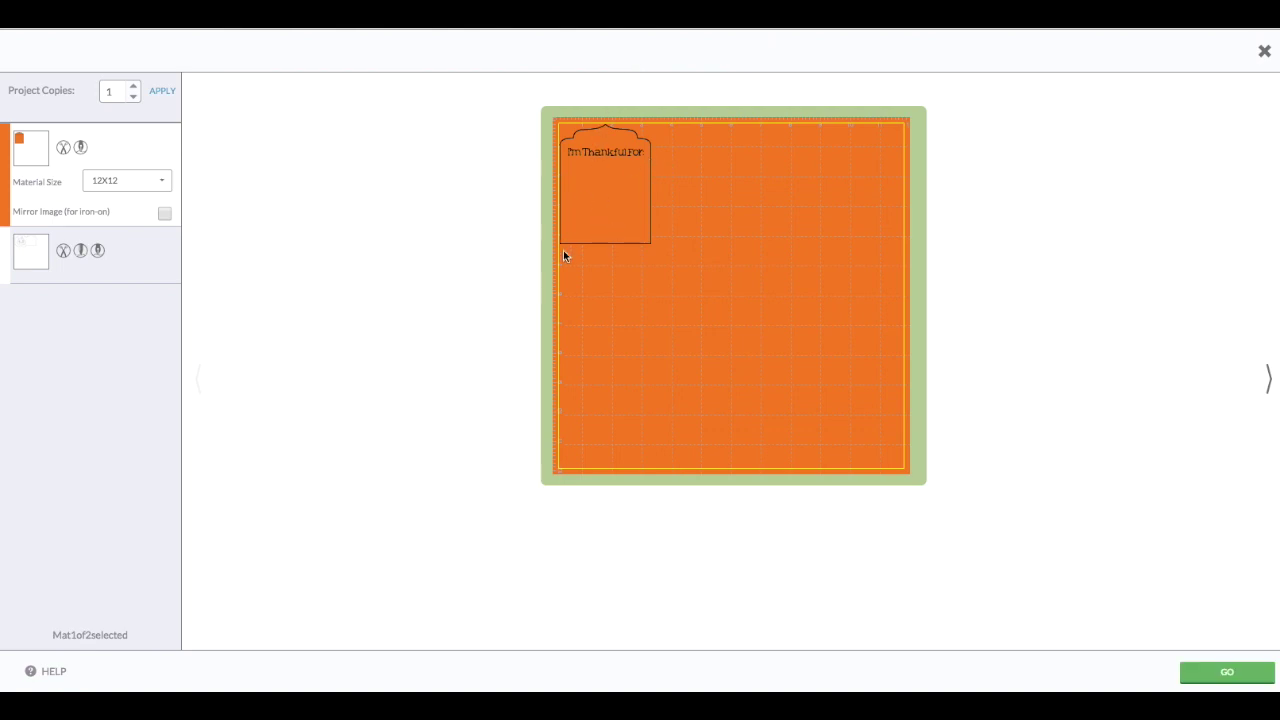
- Preview Mat 2 showing the pumpkin-topped envelope
{"action": "left_click", "coordinate": [163, 271]}
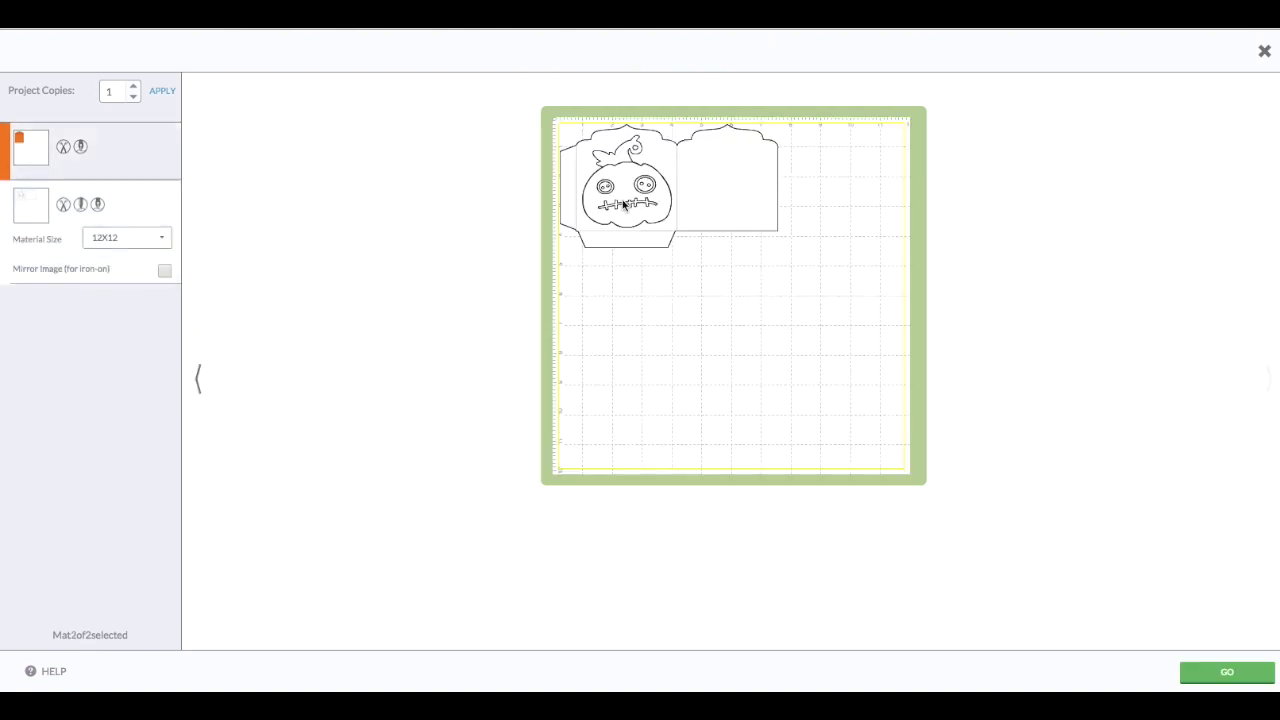